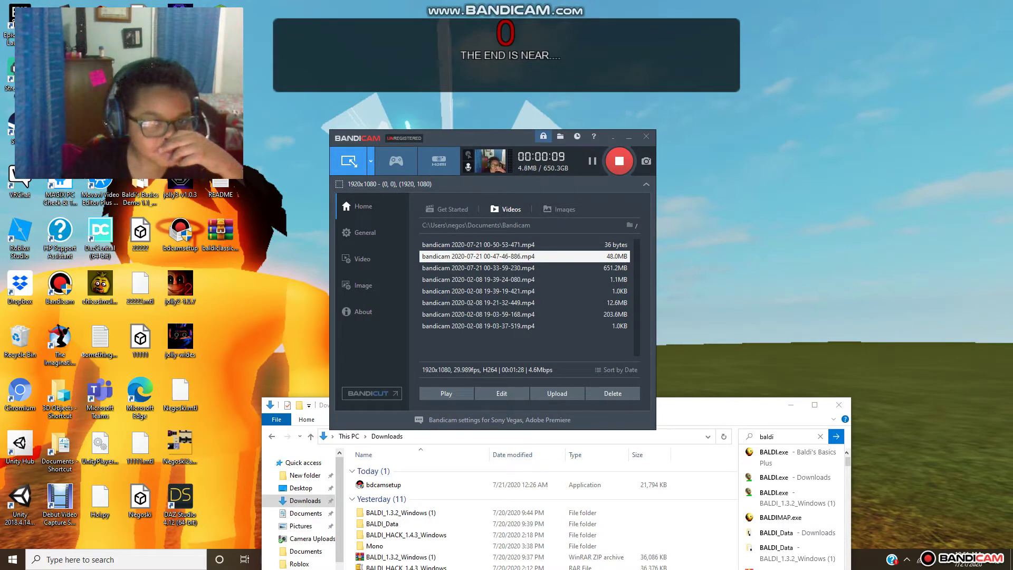
Step: Open Bandicam's Recording settings on the Sound tab via the microphone icon
left_click(468, 167)
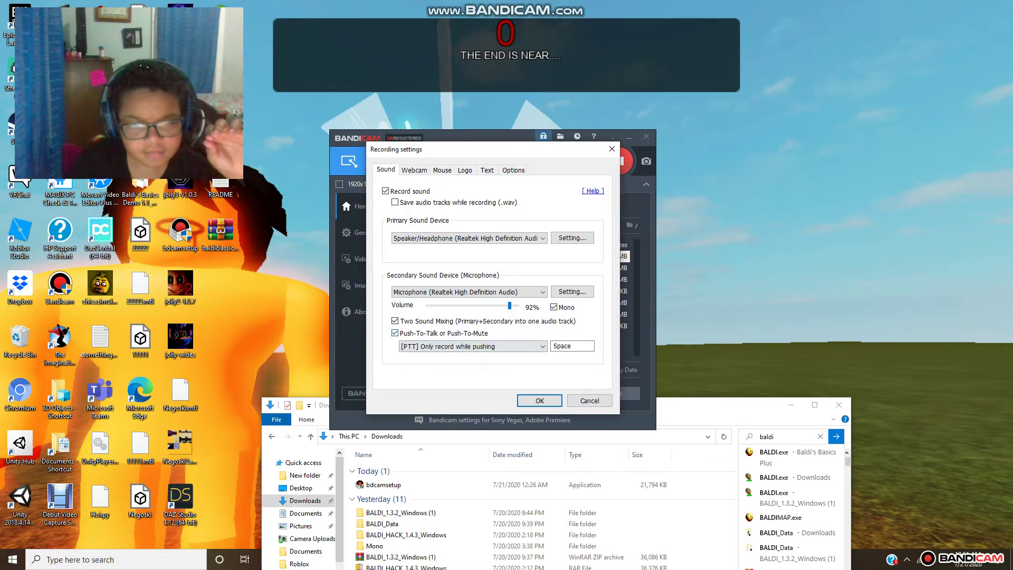
Step: Set Push-To-Talk to "[PTM] Only mute while pushing" and confirm with OK
left_click(473, 346)
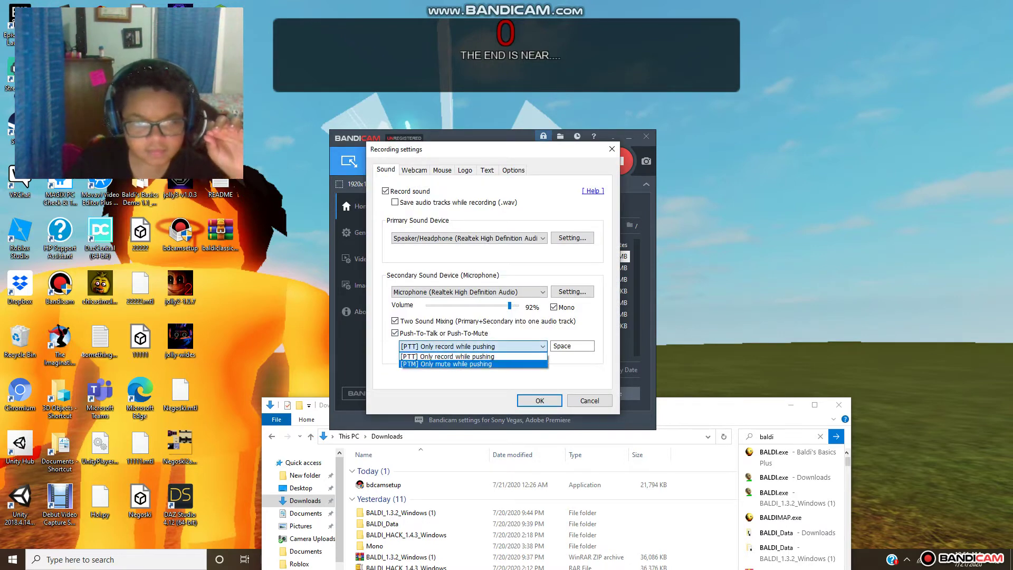
left_click(473, 363)
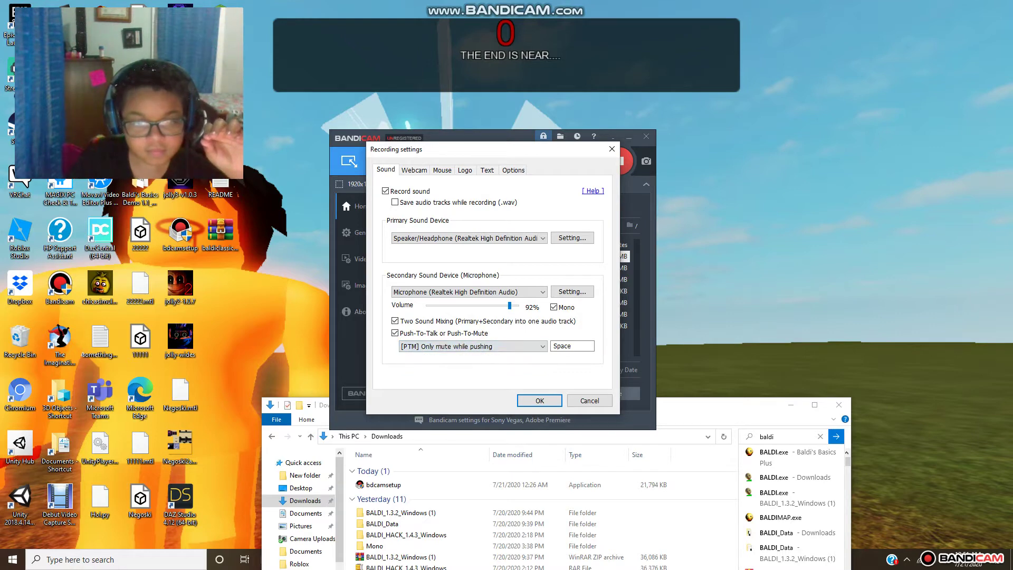
left_click(539, 400)
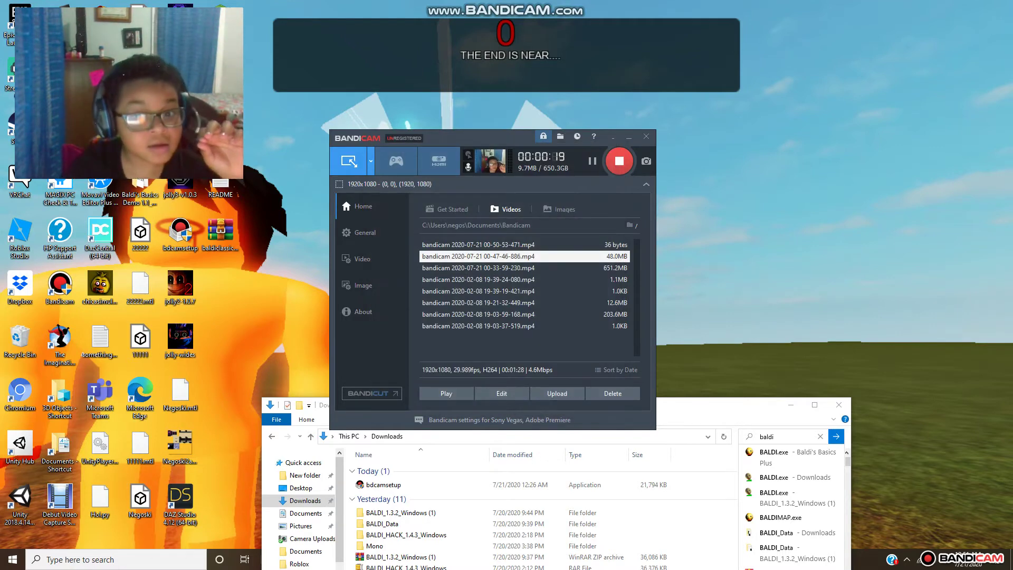